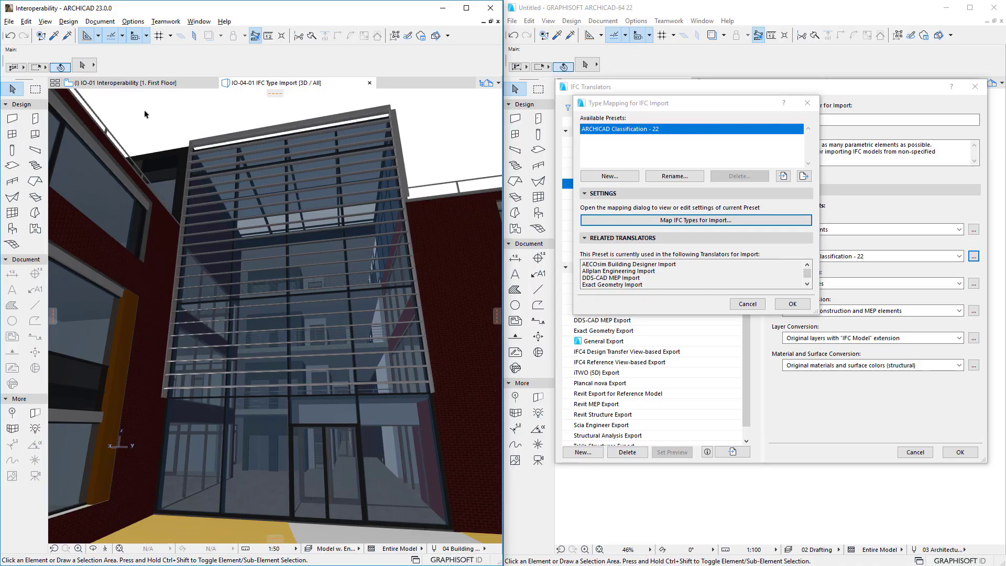
Open Map IFC Types for Import from IFC Translators' Type Mapping in Archicad 23, then in Archicad 22.
{"action": "left_click", "coordinate": [9, 21]}
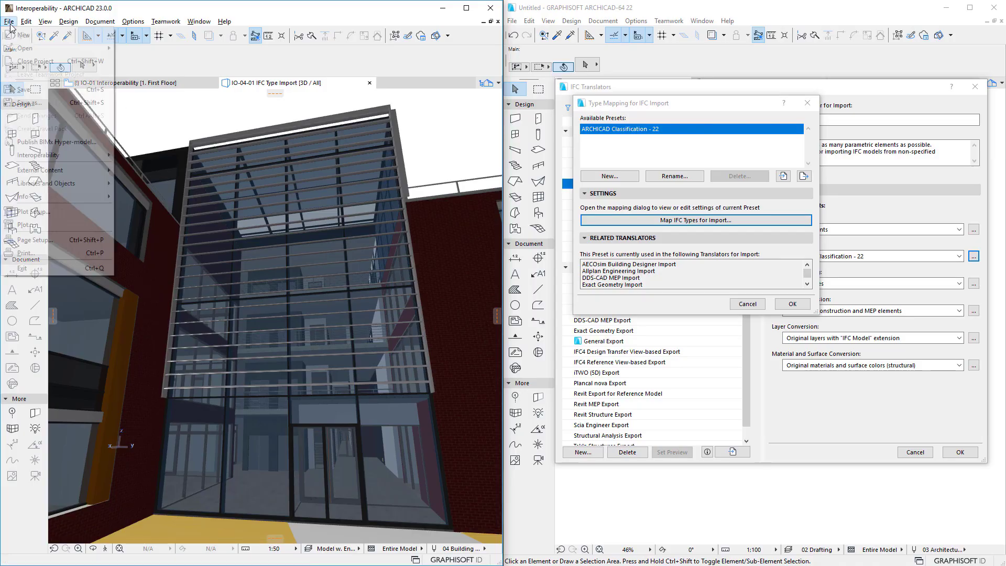
{"action": "mouse_move", "coordinate": [79, 155]}
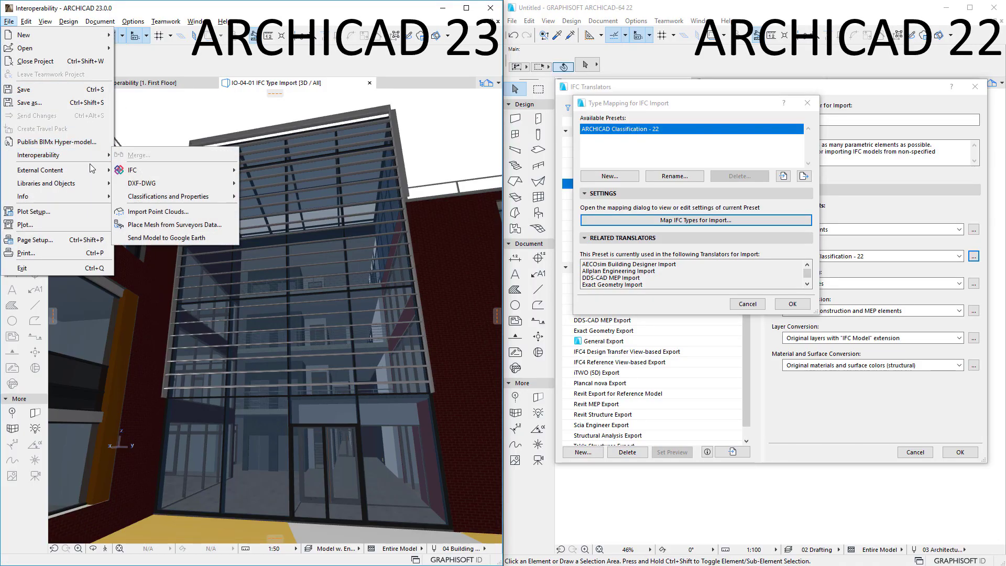
{"action": "mouse_move", "coordinate": [123, 170]}
{"action": "left_click", "coordinate": [265, 185]}
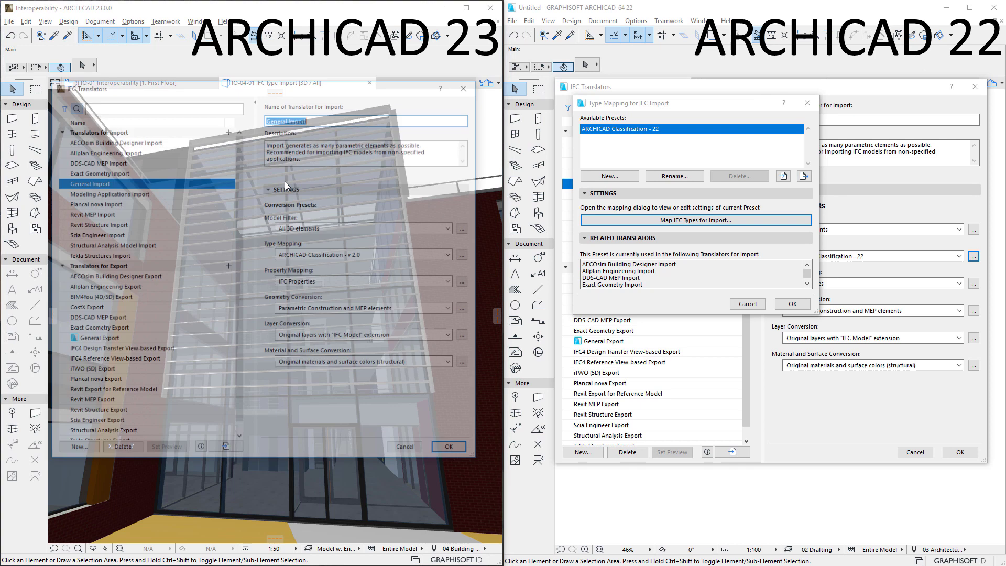
{"action": "left_click", "coordinate": [465, 254]}
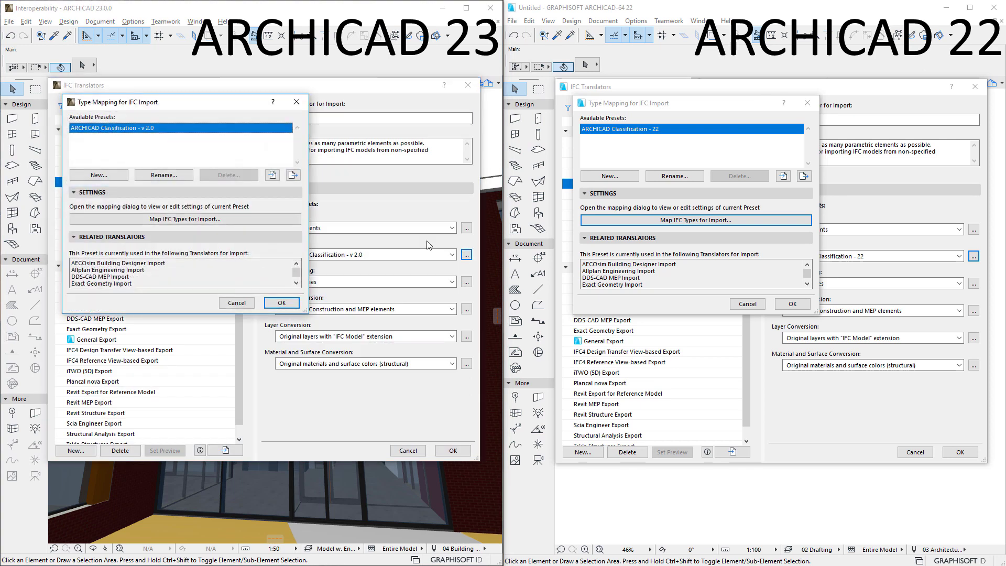
{"action": "left_click", "coordinate": [293, 222]}
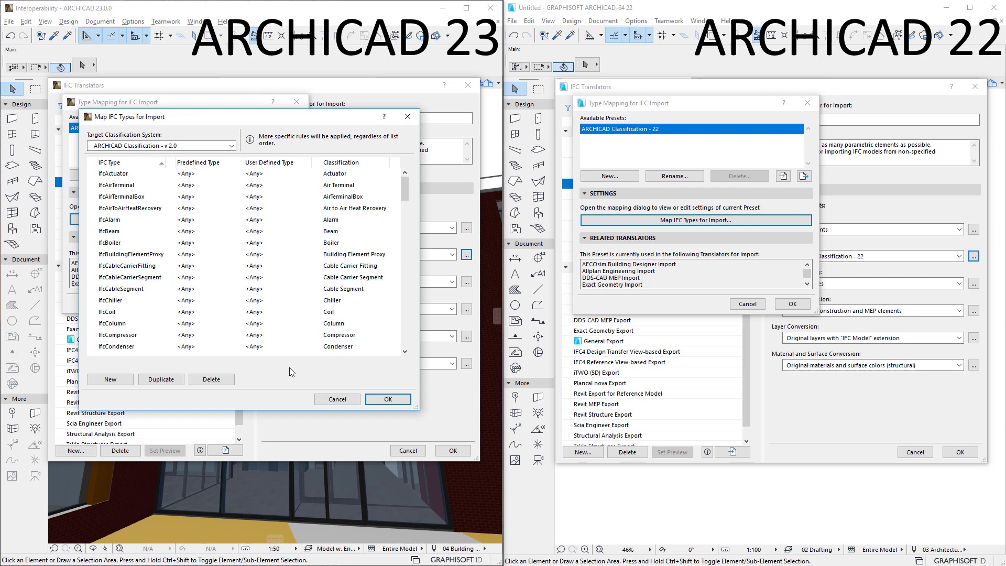
{"action": "left_click", "coordinate": [775, 220]}
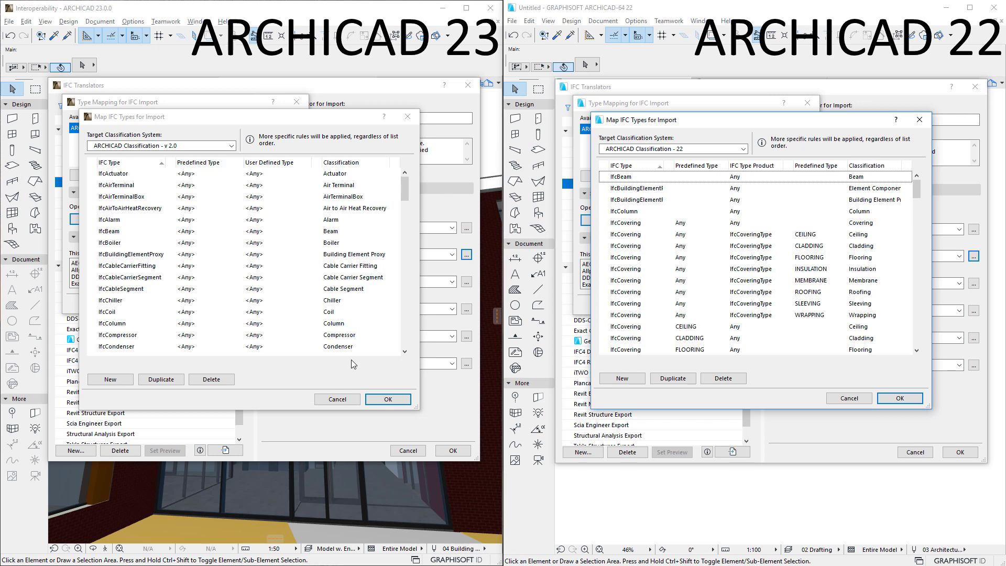
{"action": "left_click", "coordinate": [650, 236]}
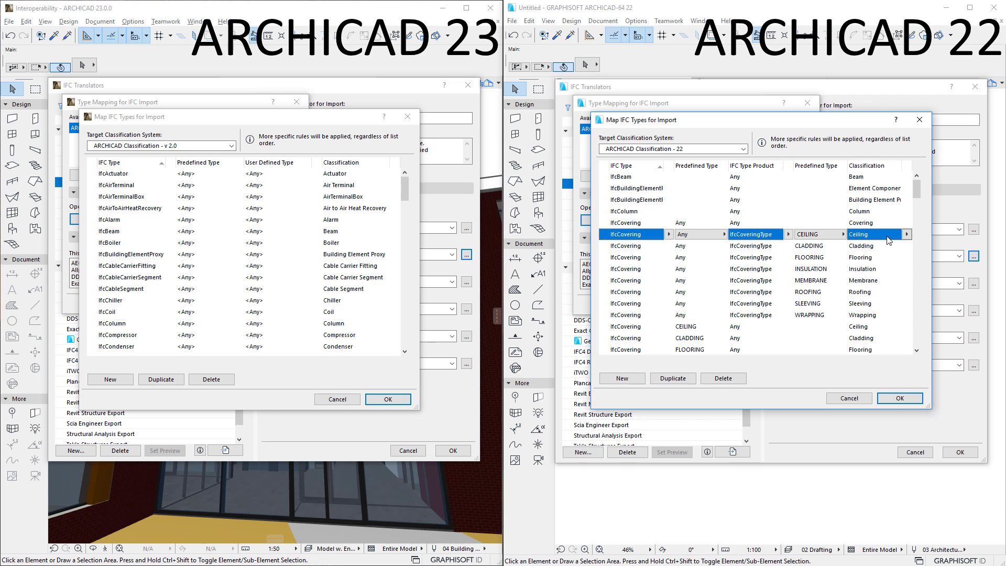
Scroll to the IfcCovering CEILING rules and select them in both Archicad 22 and 23 to compare fields.
{"action": "left_click", "coordinate": [916, 351]}
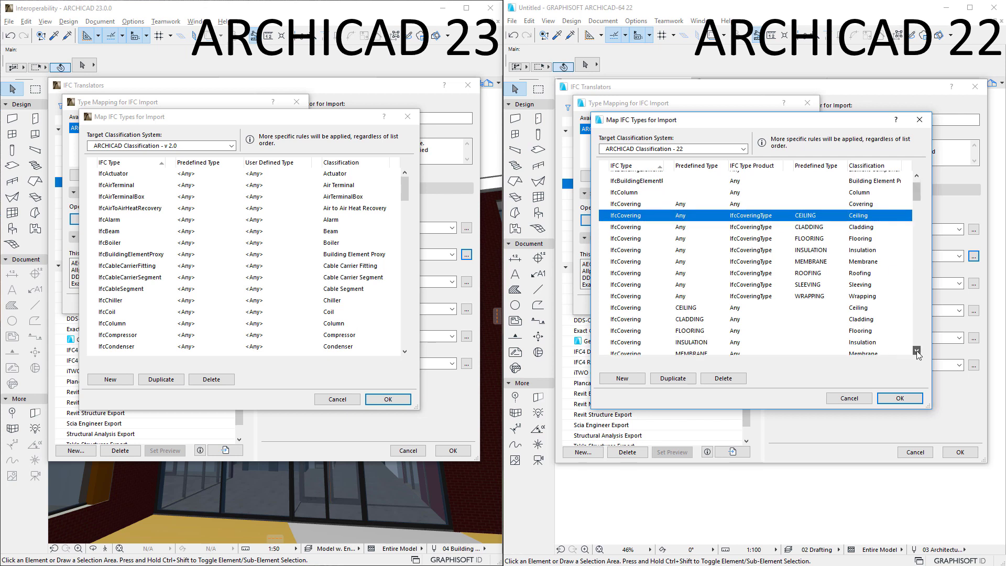
{"action": "left_click", "coordinate": [916, 351]}
{"action": "left_click", "coordinate": [653, 294]}
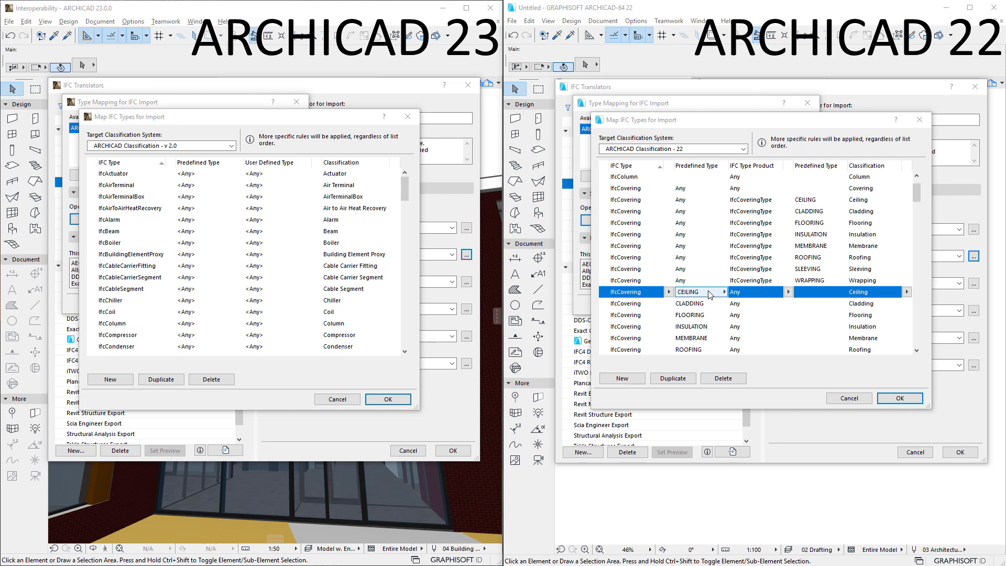
{"action": "left_click", "coordinate": [832, 202]}
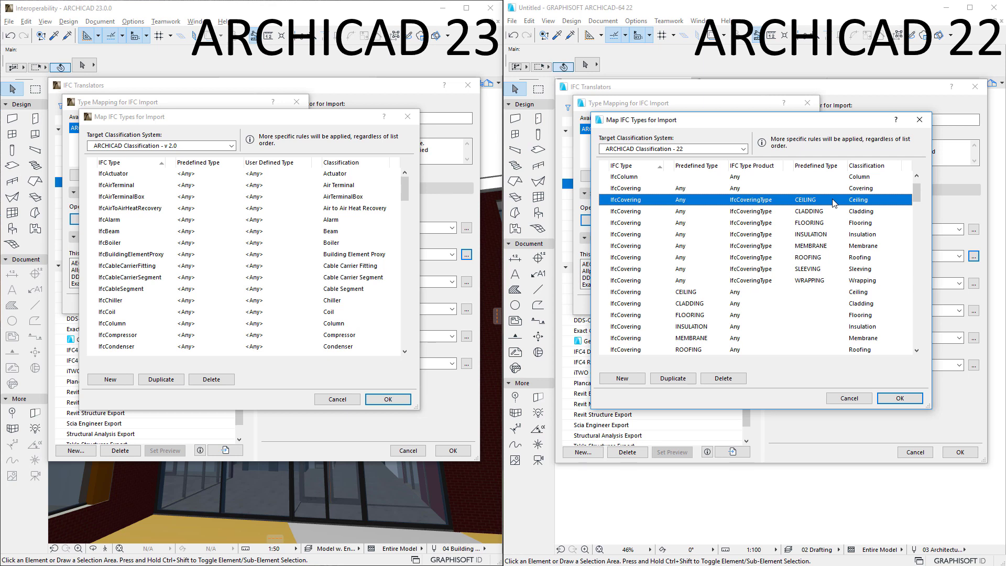
{"action": "left_click", "coordinate": [834, 202]}
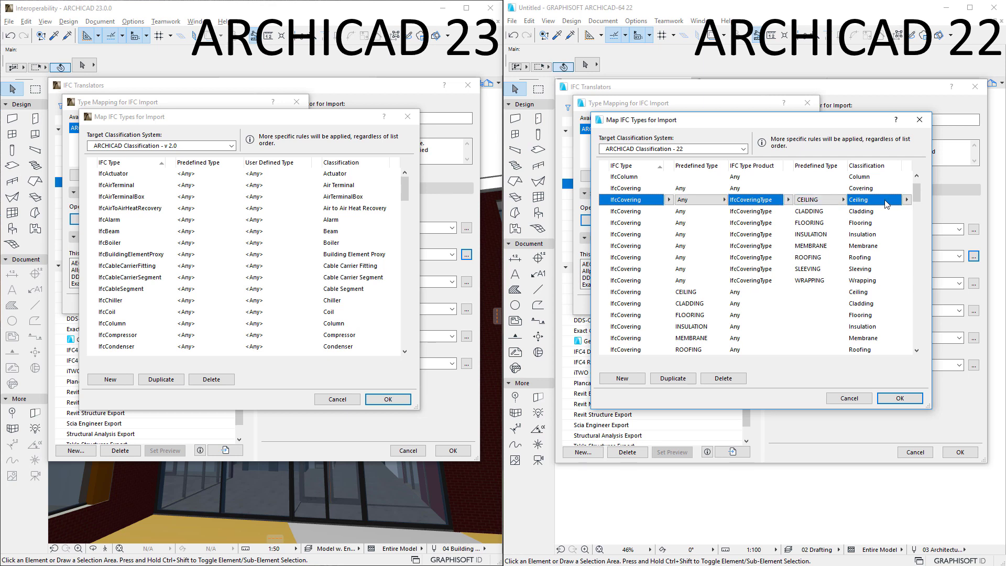
{"action": "left_click", "coordinate": [886, 292]}
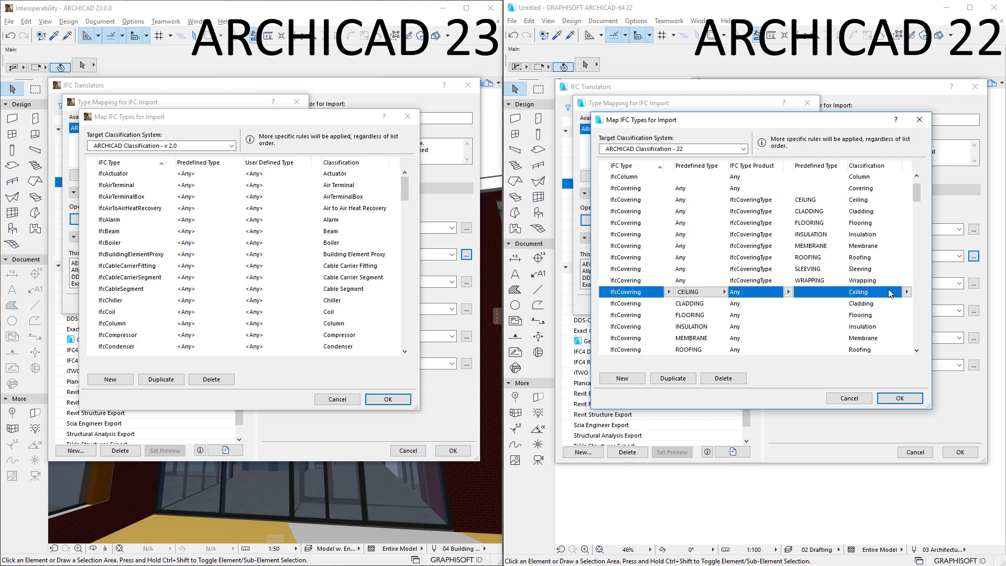
{"action": "left_click", "coordinate": [405, 281]}
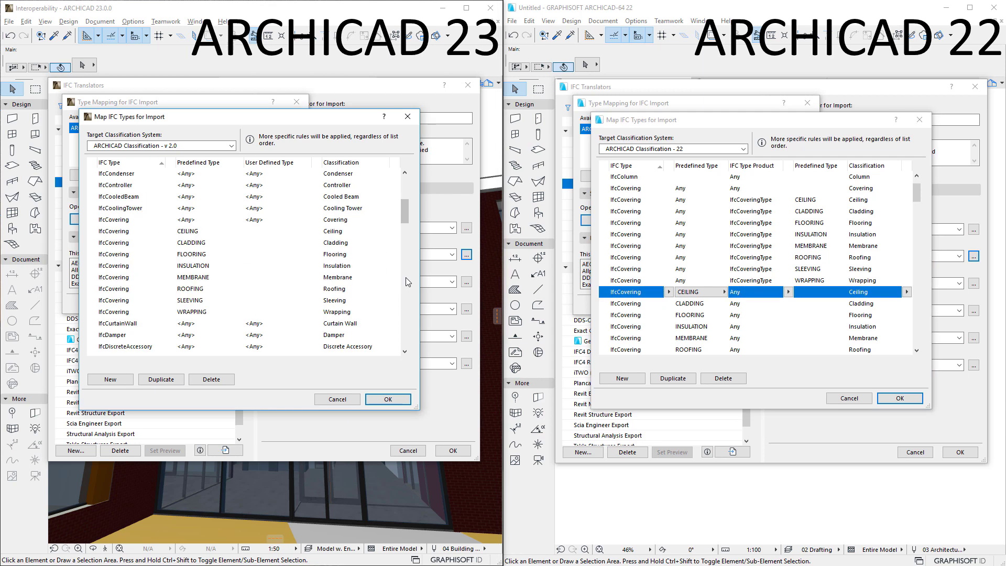
{"action": "left_click", "coordinate": [404, 352]}
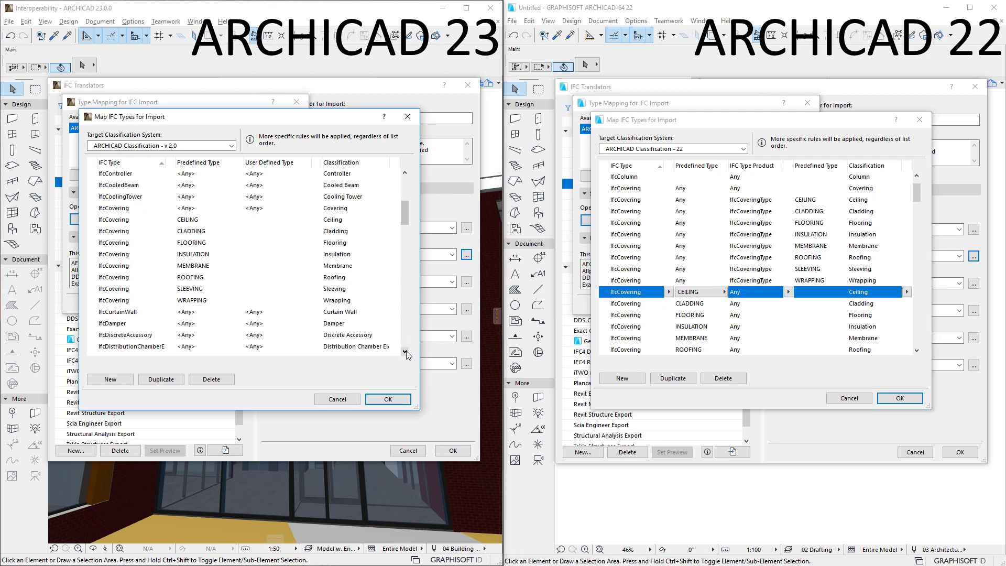
{"action": "left_click", "coordinate": [147, 222]}
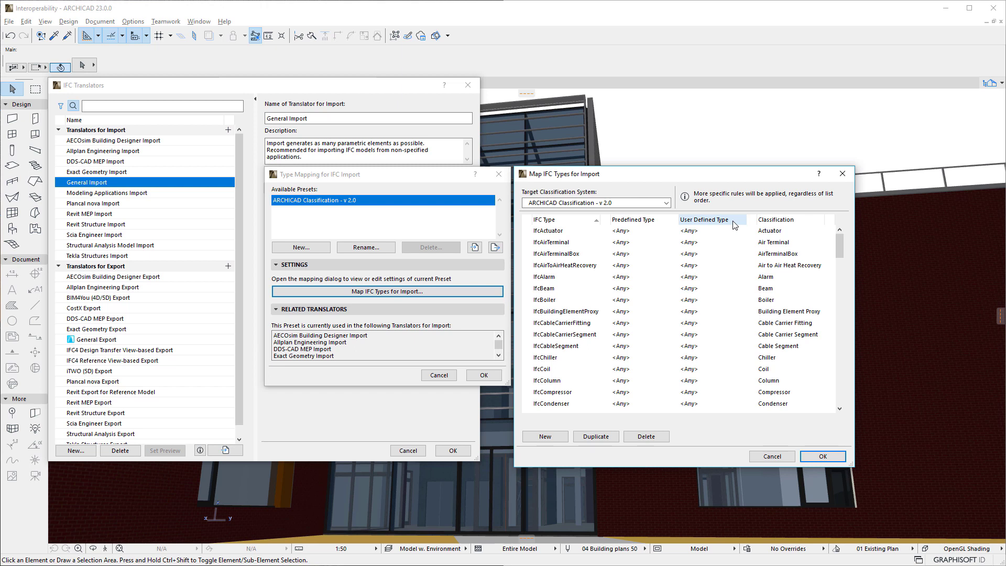
Give the IfcBuildingElementProxy rule predefined type USERDEFINED and custom user-defined type 'Provision For Void'.
{"action": "left_click", "coordinate": [657, 315]}
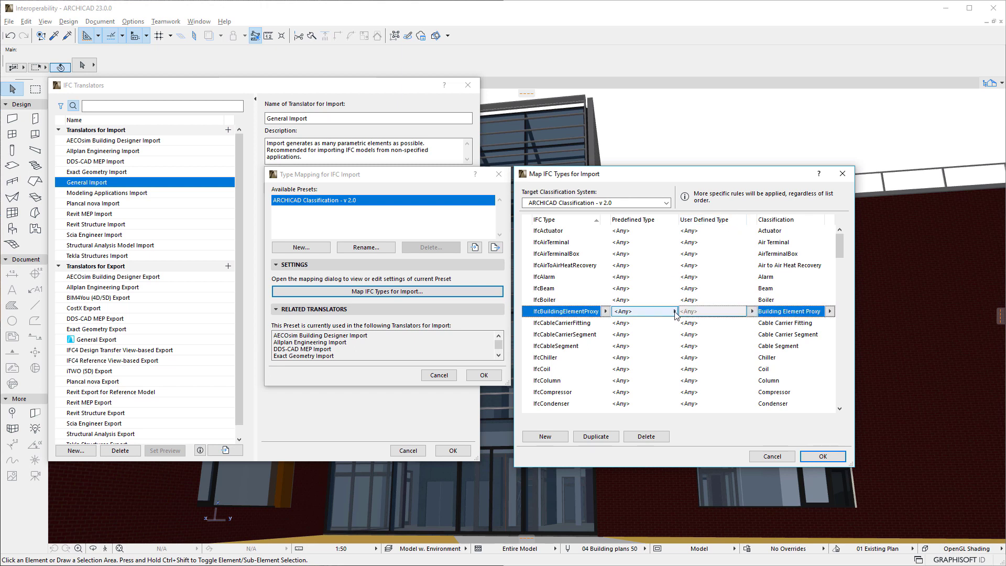
{"action": "left_click", "coordinate": [674, 311]}
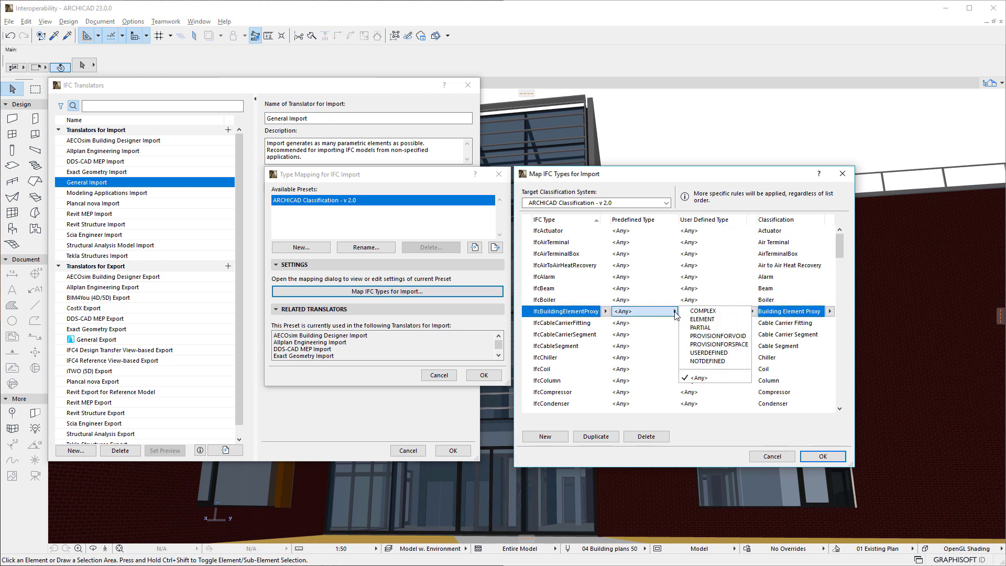
{"action": "left_click", "coordinate": [706, 352]}
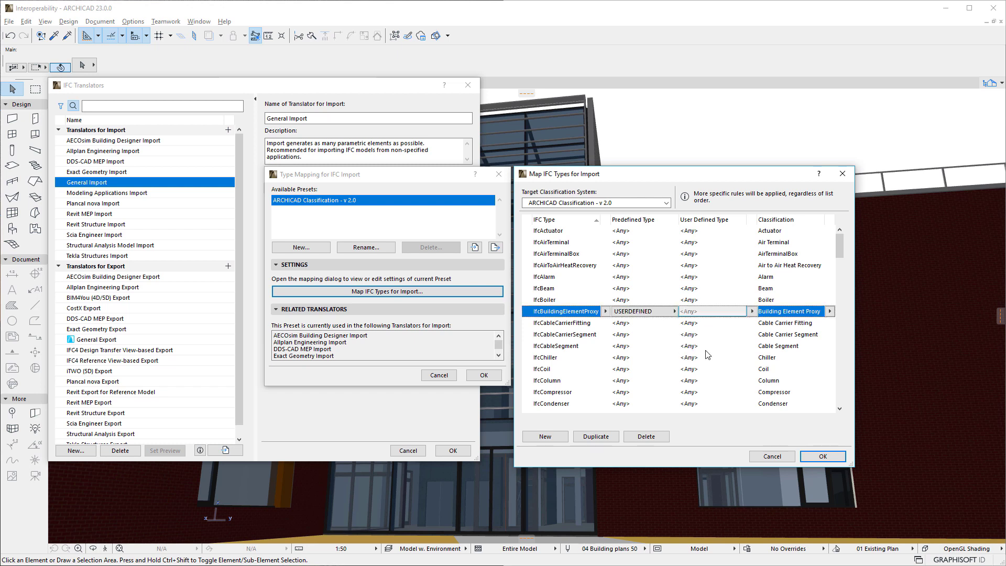
{"action": "left_click", "coordinate": [752, 312]}
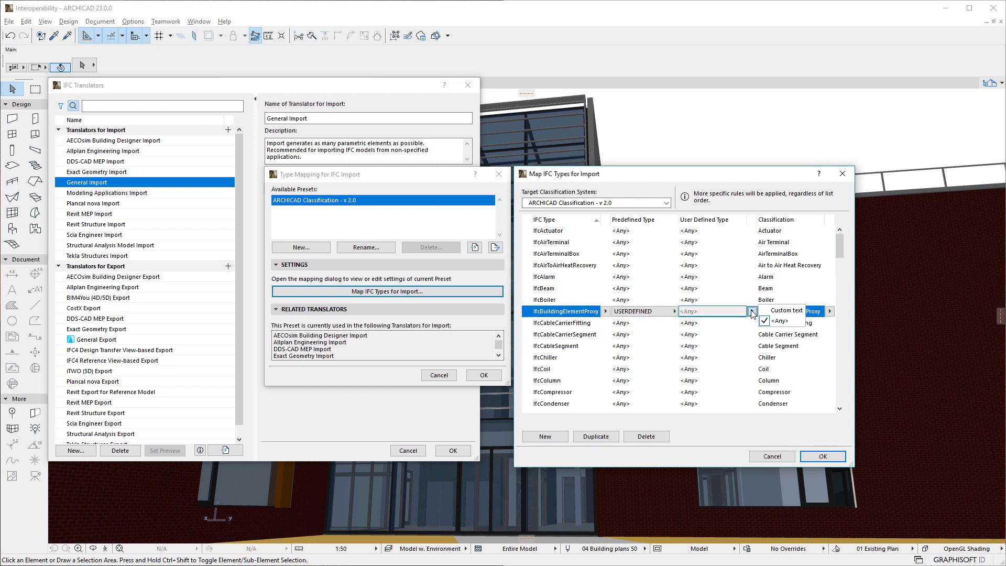
{"action": "left_click", "coordinate": [786, 310]}
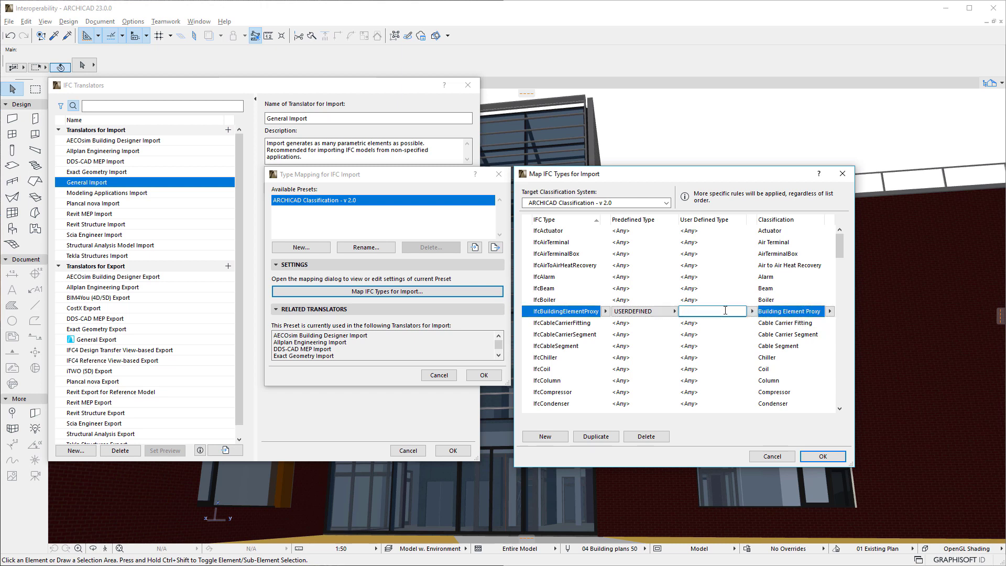
{"action": "type", "text": "Provision For Void"}
{"action": "key", "text": "Return"}
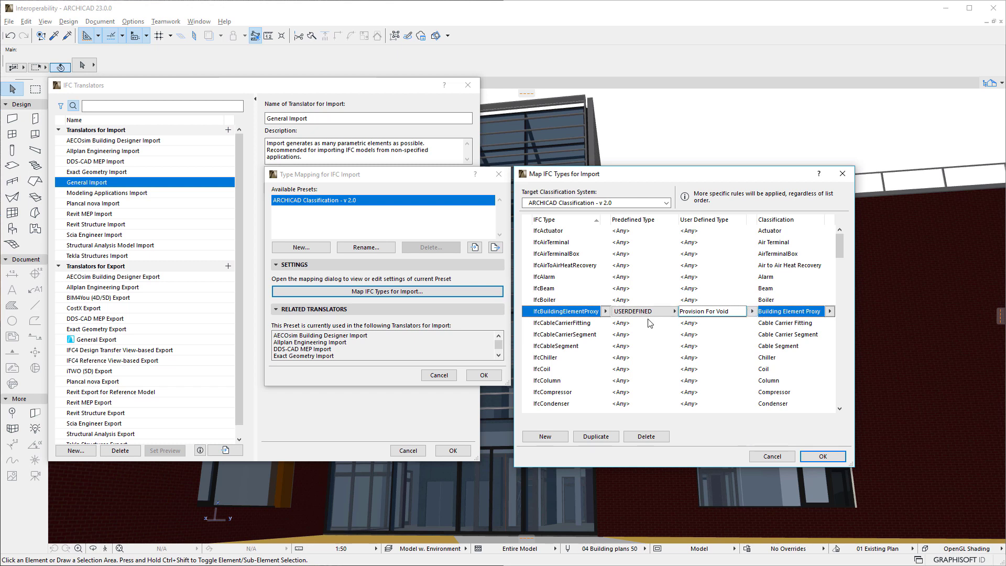
{"action": "left_click", "coordinate": [741, 311]}
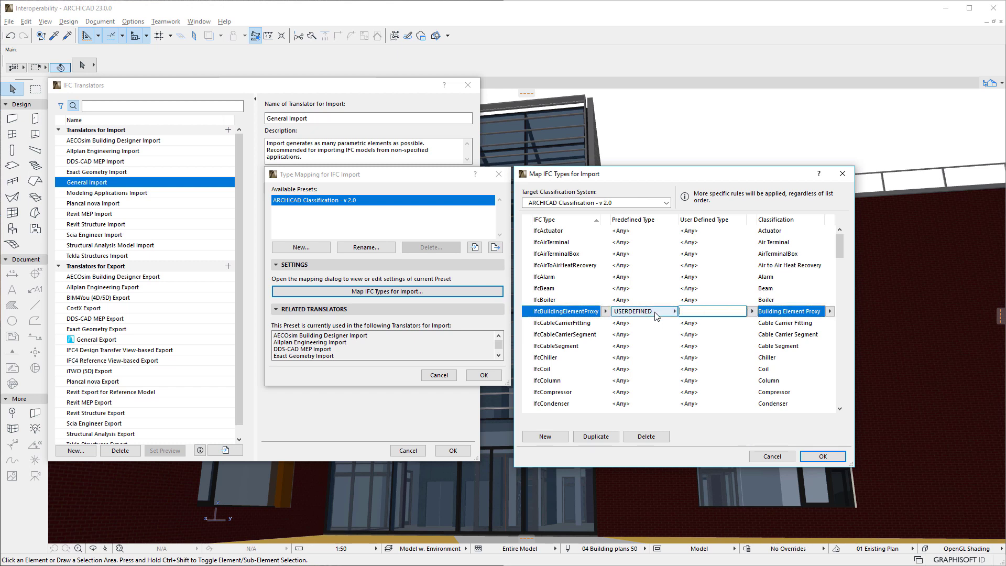
{"action": "left_click", "coordinate": [674, 311]}
{"action": "left_click", "coordinate": [703, 378]}
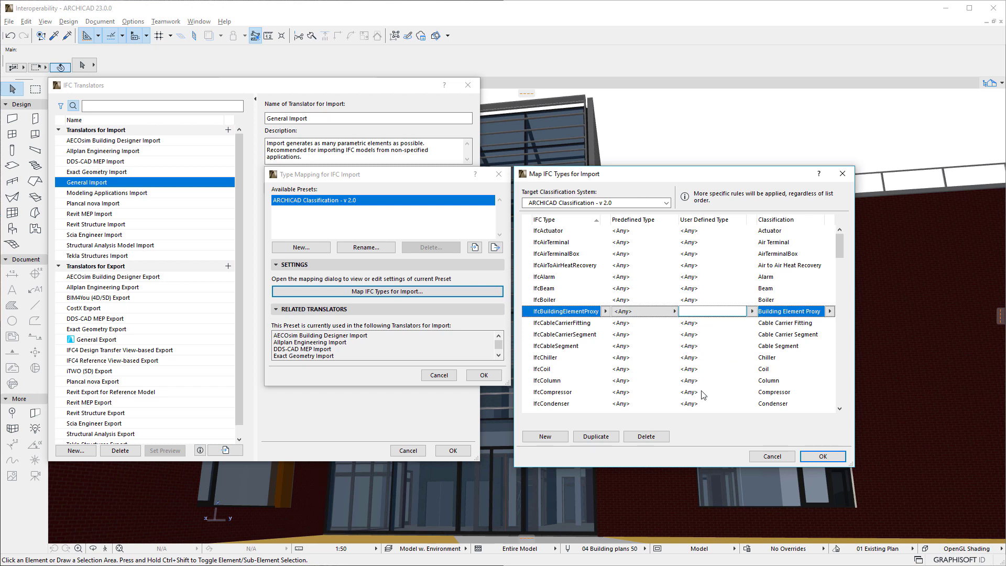
{"action": "left_click", "coordinate": [829, 312]}
{"action": "type", "text": "prov"}
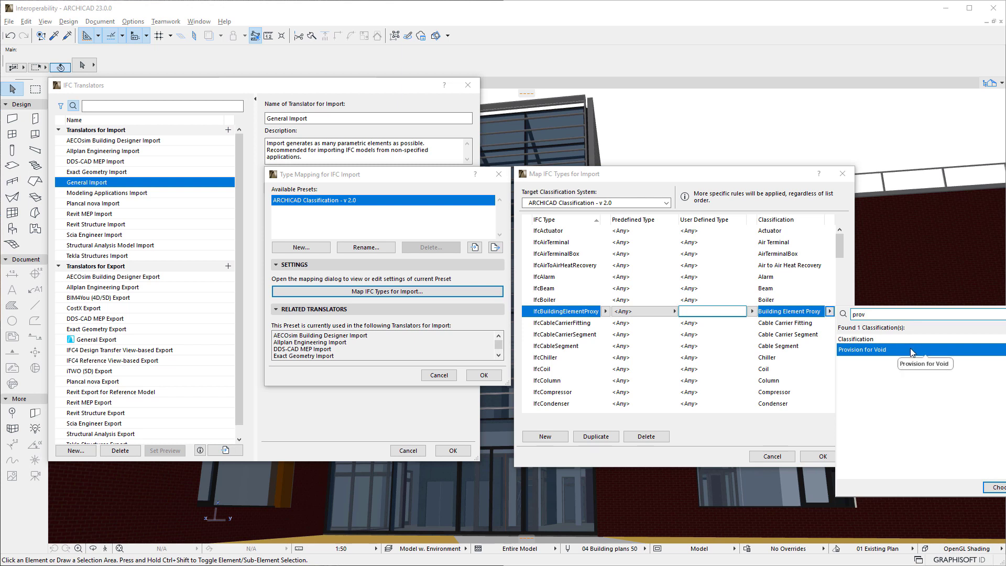
{"action": "left_click", "coordinate": [692, 437]}
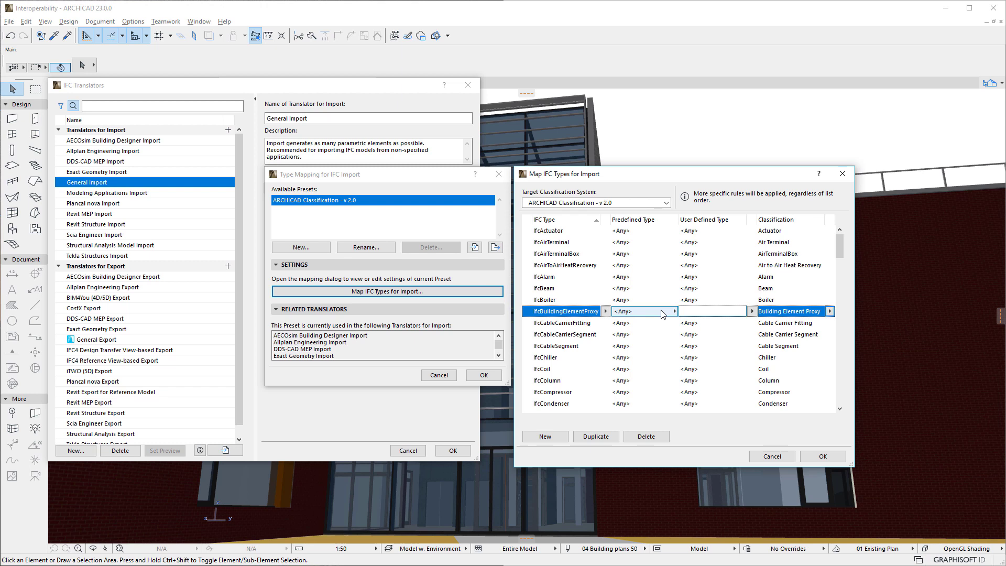
{"action": "left_click", "coordinate": [662, 313]}
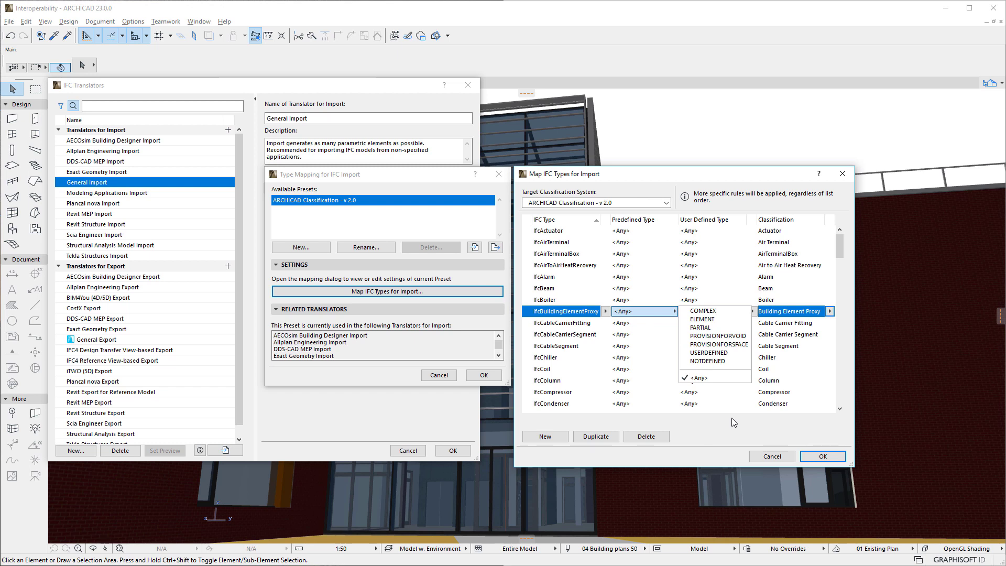
{"action": "key", "text": "Escape"}
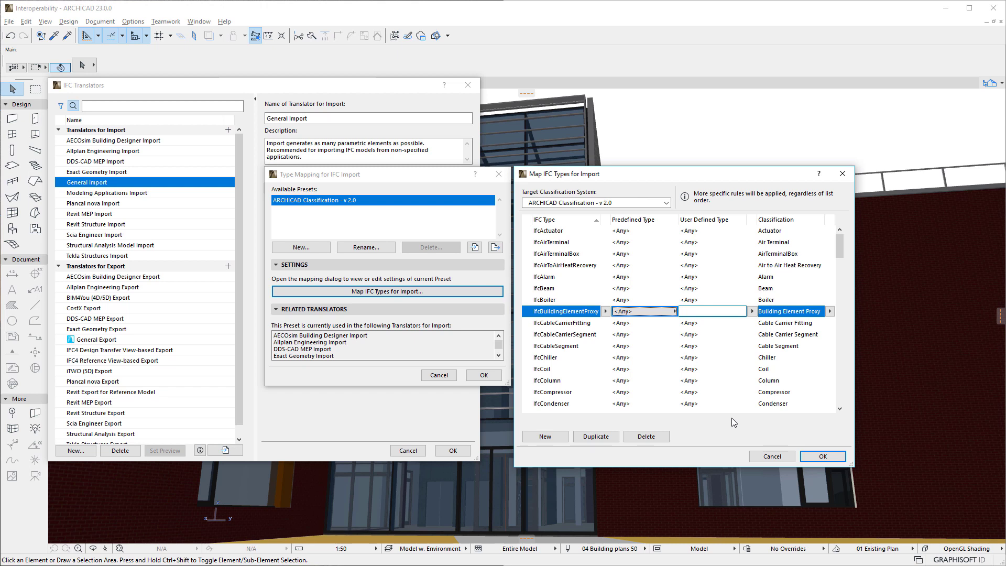
Add a new IfcBuildingElementProxy rule with custom user-defined type 'ProvisionForVoid'.
{"action": "left_click", "coordinate": [545, 437]}
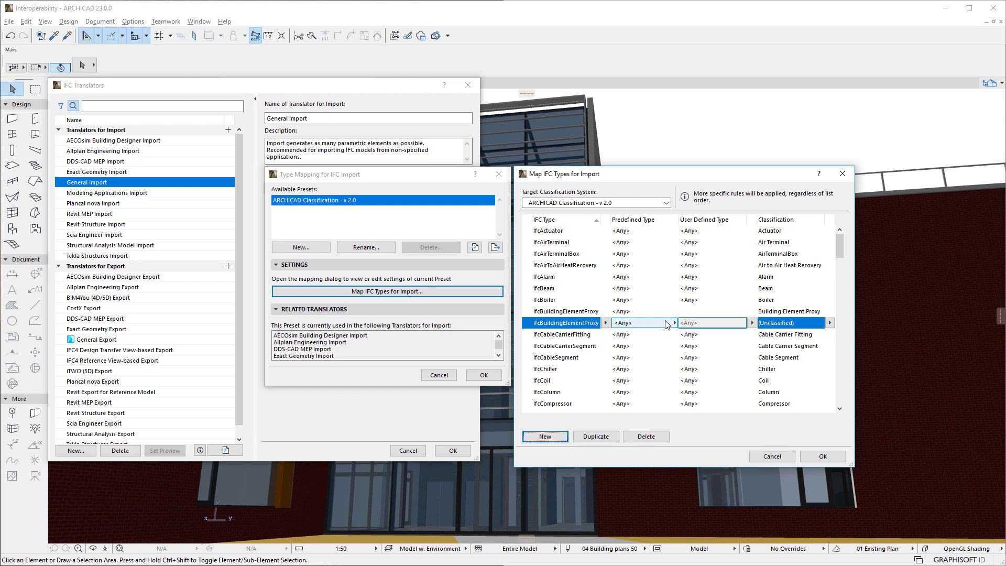
{"action": "left_click", "coordinate": [751, 323]}
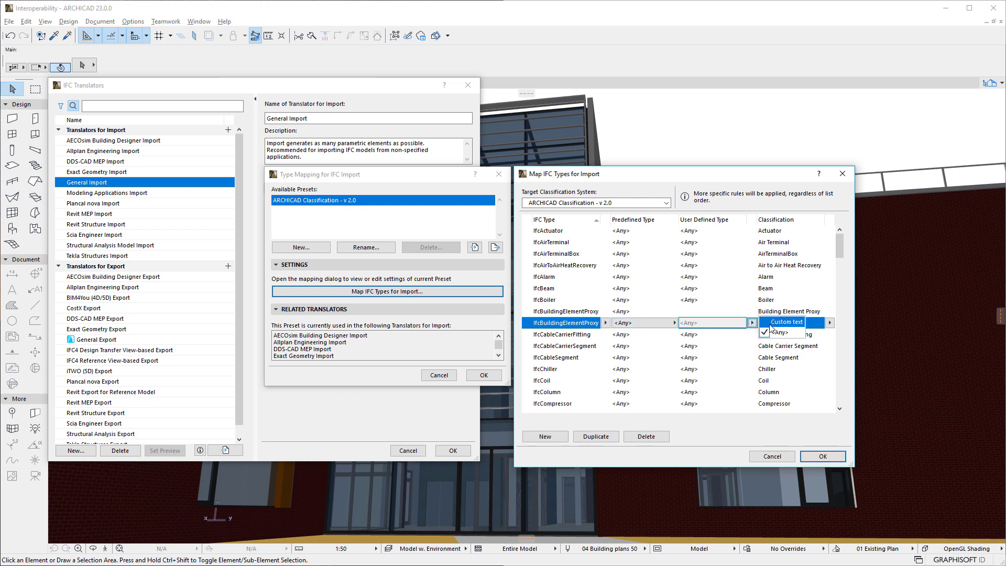
{"action": "left_click", "coordinate": [773, 329]}
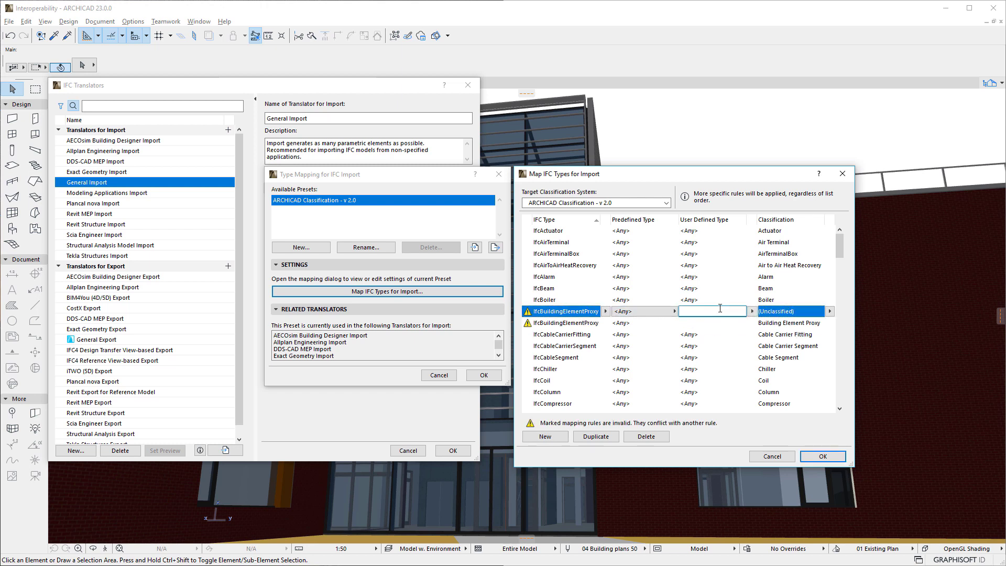
{"action": "type", "text": "ProvisionForVoid"}
{"action": "key", "text": "Return"}
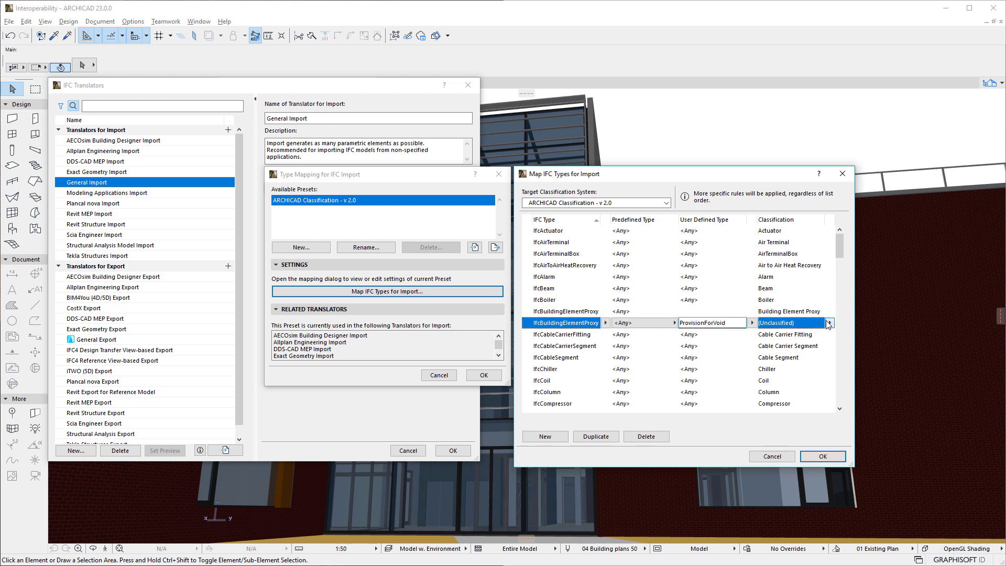
Classify that rule as Provision for Void via a 'prov' search, and add another proxy rule.
{"action": "left_click", "coordinate": [829, 323]}
{"action": "type", "text": "prov"}
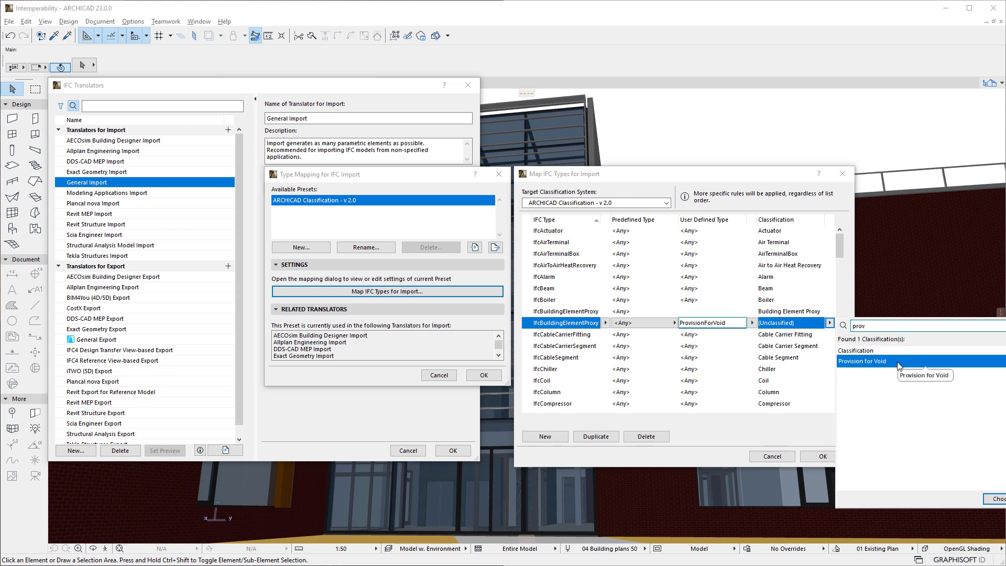
{"action": "double_click", "coordinate": [899, 362]}
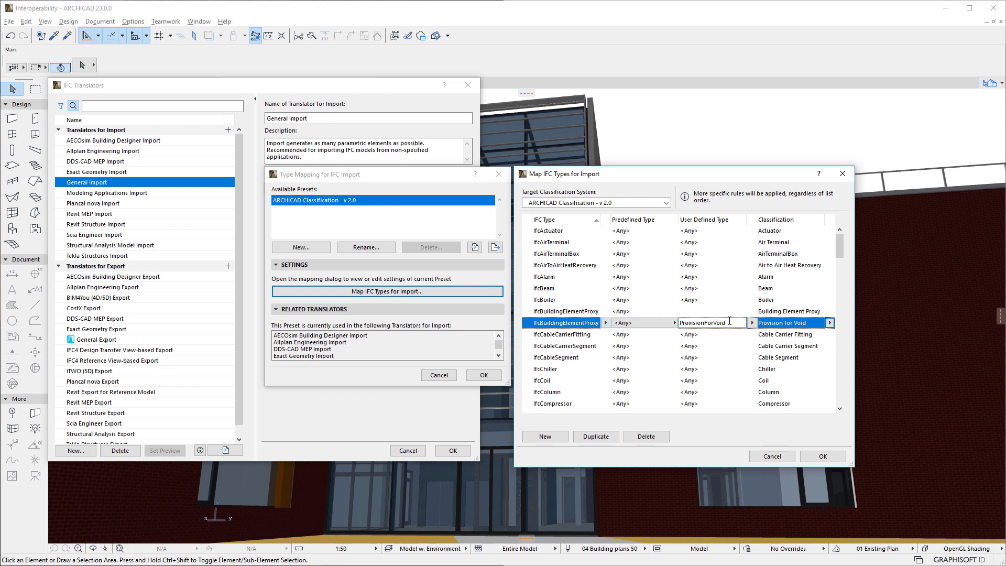
{"action": "left_click", "coordinate": [551, 438]}
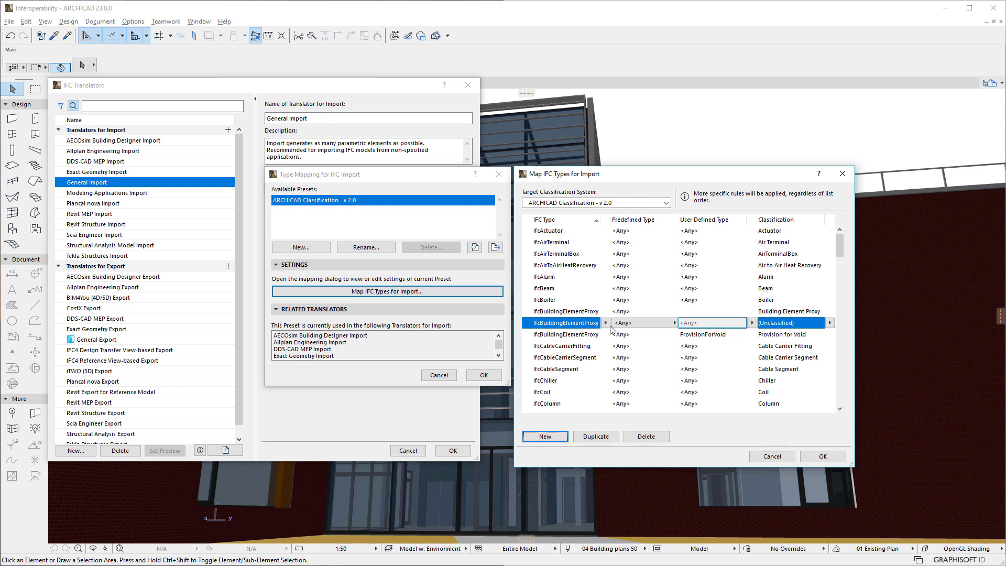
Set the new rule to PROVISIONFORVOID classified as Provision for Void, then add a third proxy rule.
{"action": "left_click", "coordinate": [667, 324]}
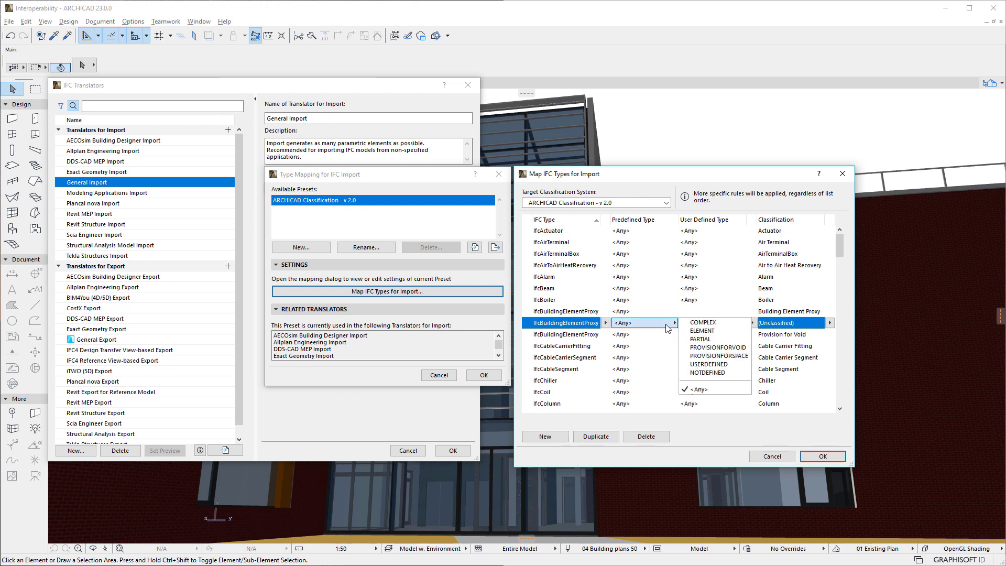
{"action": "left_click", "coordinate": [746, 348]}
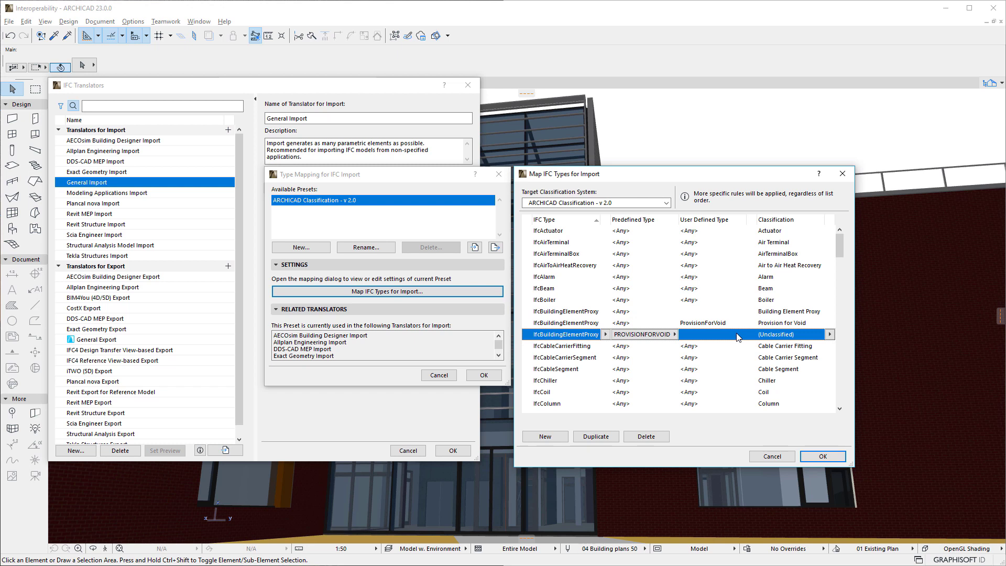
{"action": "left_click", "coordinate": [829, 334]}
{"action": "type", "text": "prov"}
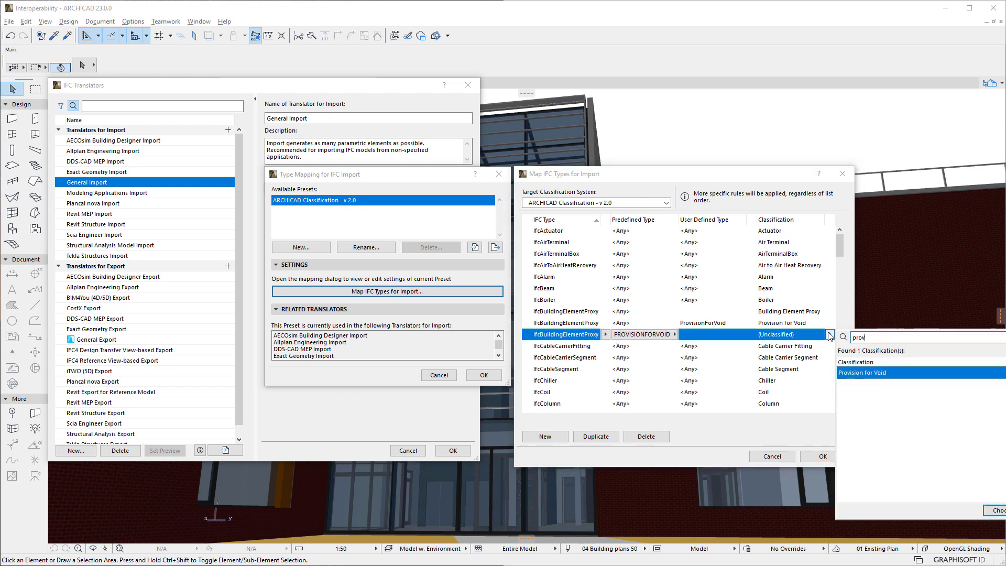
{"action": "double_click", "coordinate": [873, 372]}
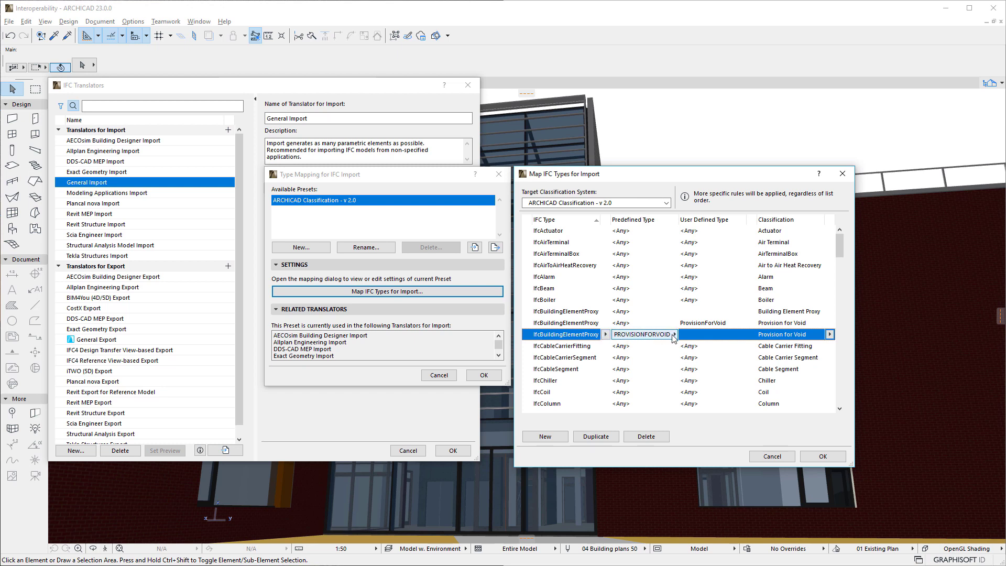
{"action": "left_click", "coordinate": [576, 322]}
{"action": "left_click", "coordinate": [555, 437]}
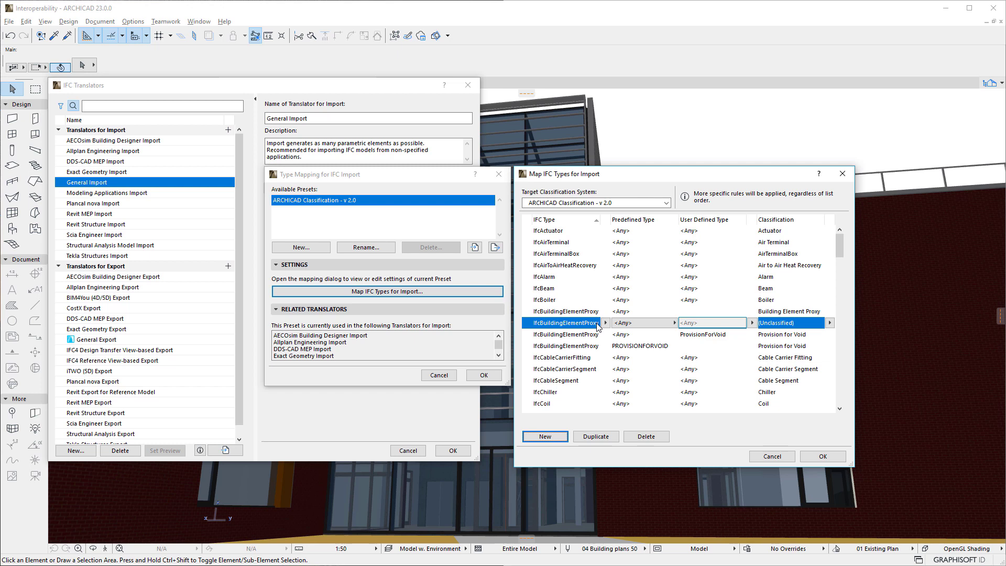
Set the third rule to USERDEFINED with user-defined type 'ProvisionForVoid', classified as Provision for Void.
{"action": "left_click", "coordinate": [674, 322]}
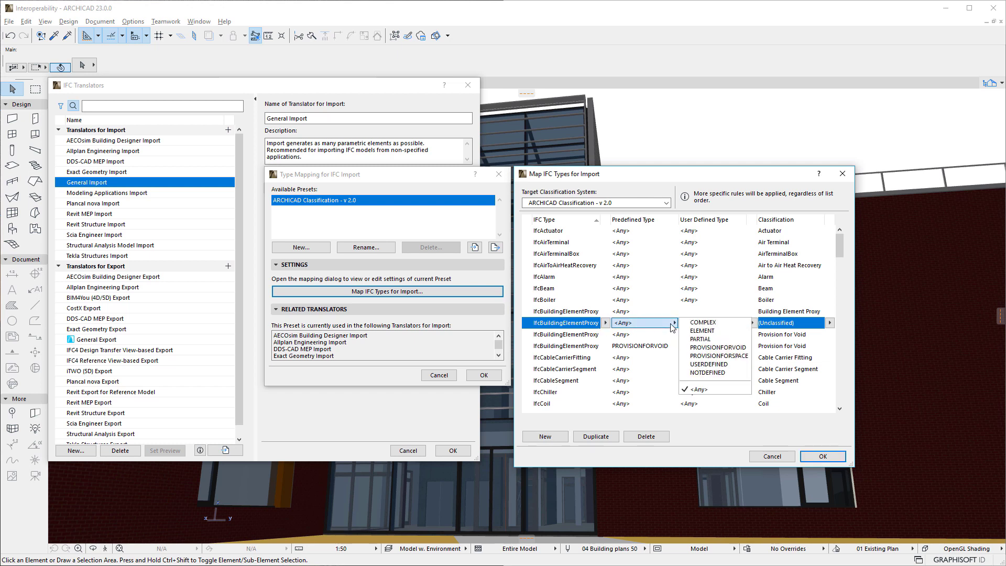
{"action": "left_click", "coordinate": [737, 365]}
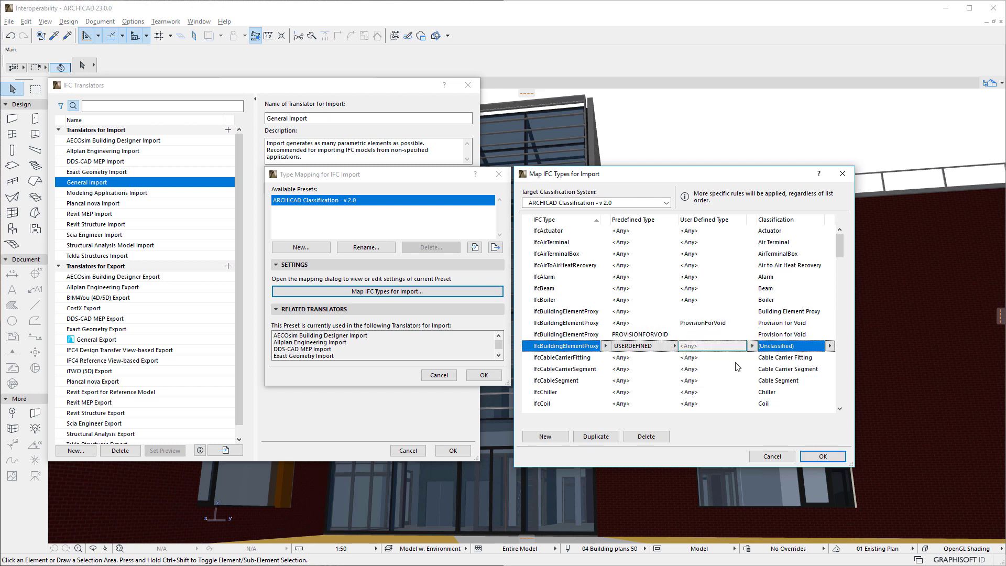
{"action": "left_click", "coordinate": [752, 345]}
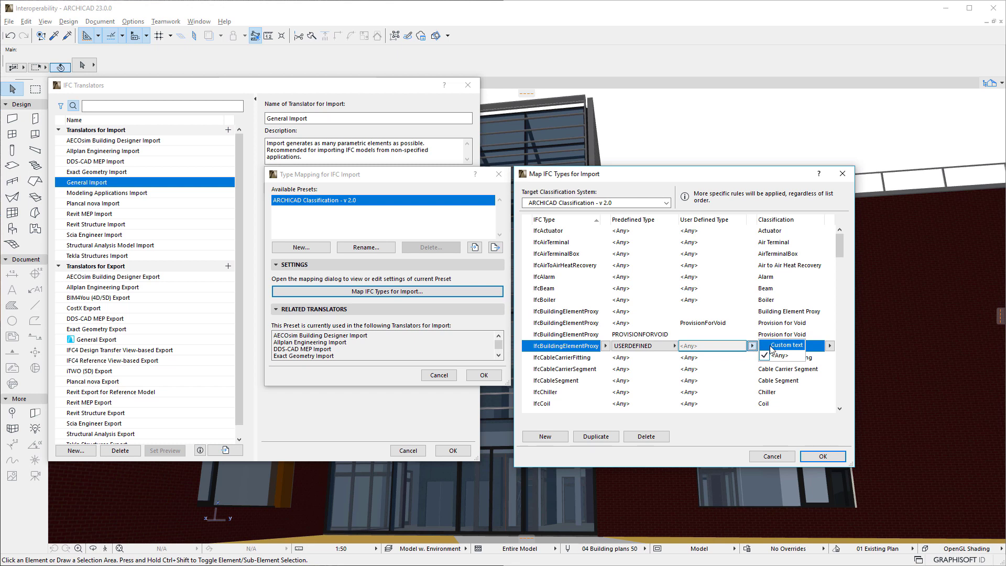
{"action": "left_click", "coordinate": [786, 344]}
{"action": "type", "text": "ProvisionForVoid"}
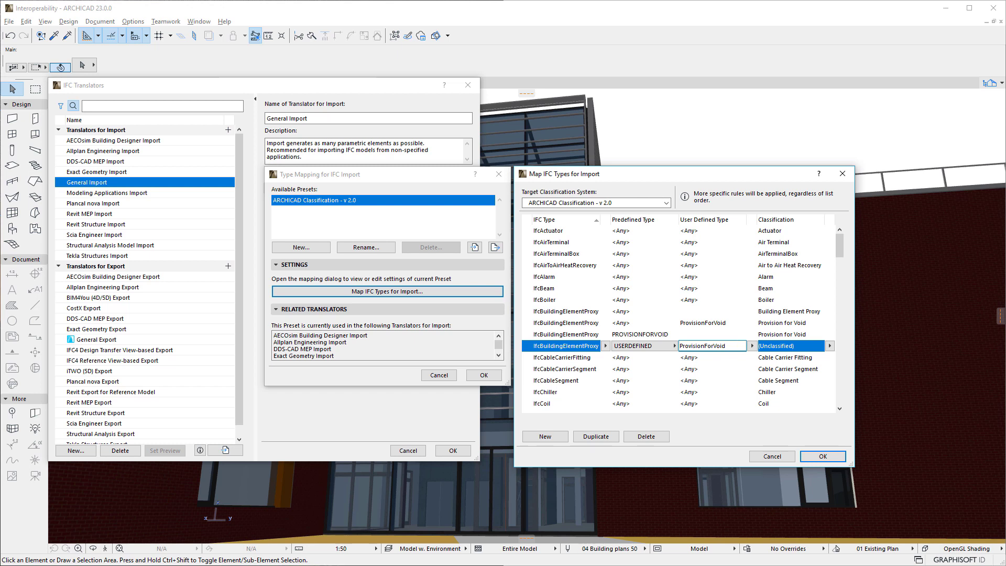
{"action": "left_click", "coordinate": [829, 345]}
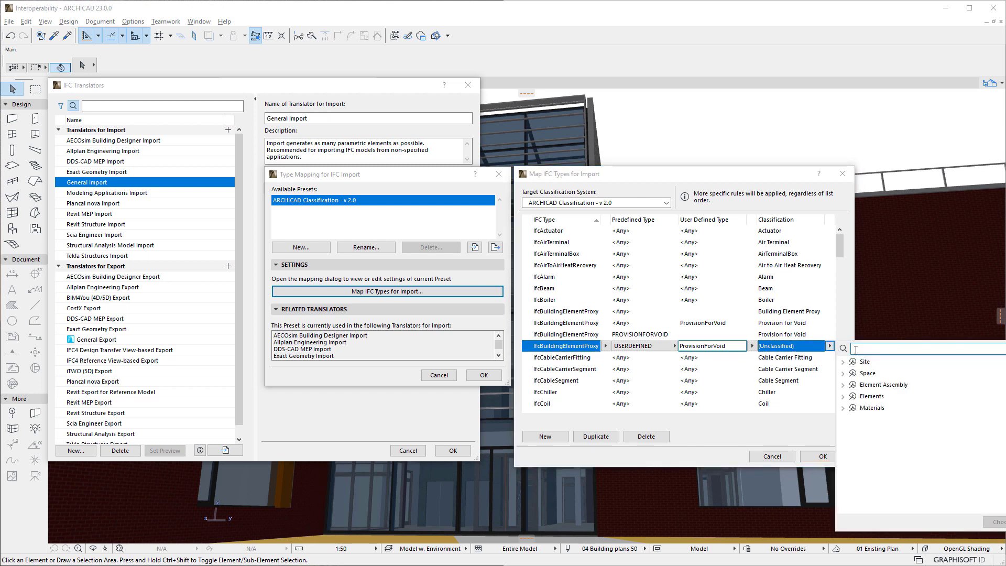
{"action": "type", "text": "prov"}
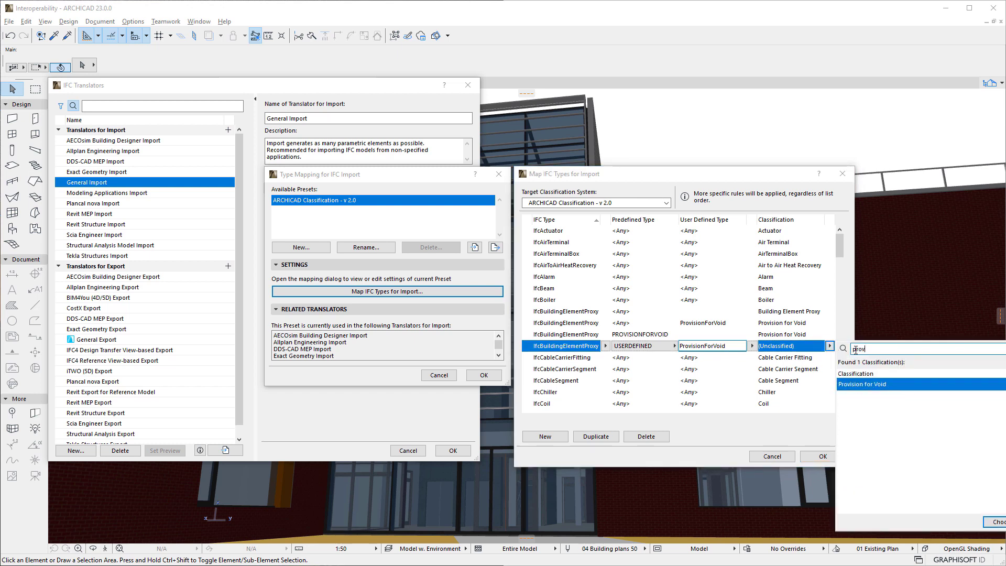
{"action": "double_click", "coordinate": [895, 384]}
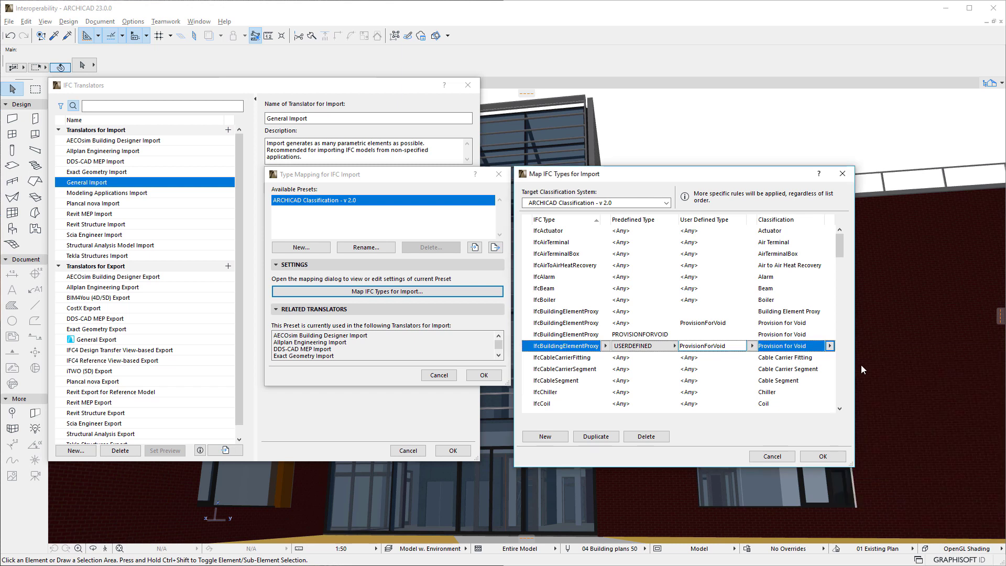